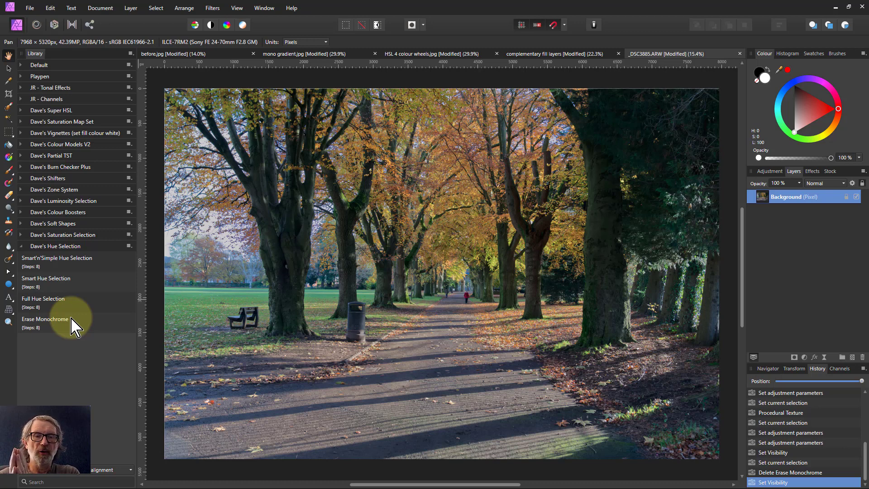
Run Dave's Erase Monochrome macro on the photo and hide the Background layer.
click(45, 322)
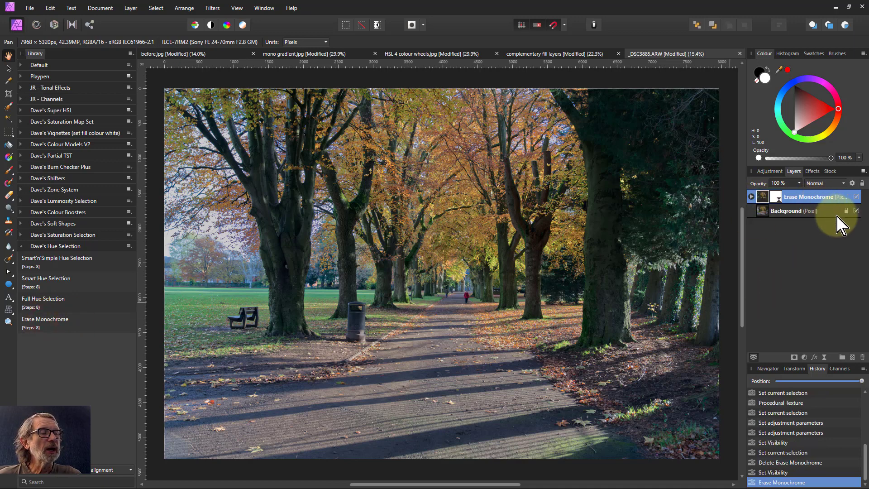
click(856, 210)
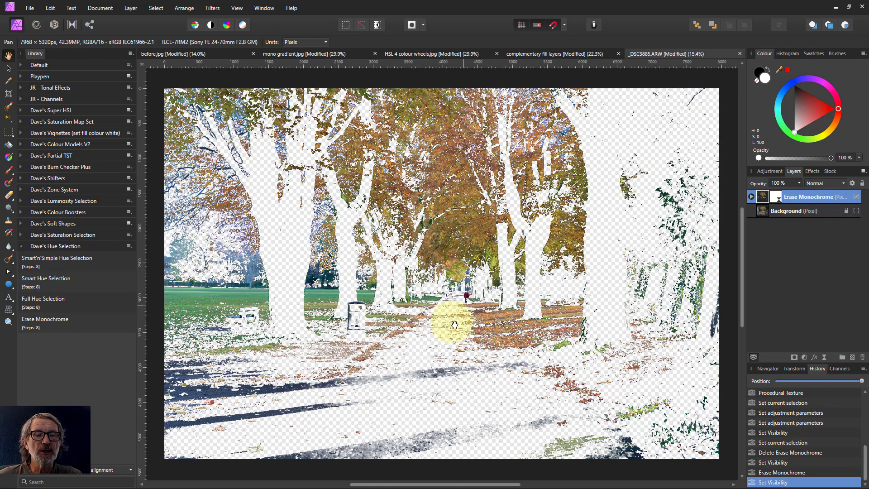
In the Erase Monochrome layer's live procedural texture, lower Coarse Mono Erase to about a fifth and raise Fine Mono Erase to about nine tenths.
double_click(776, 196)
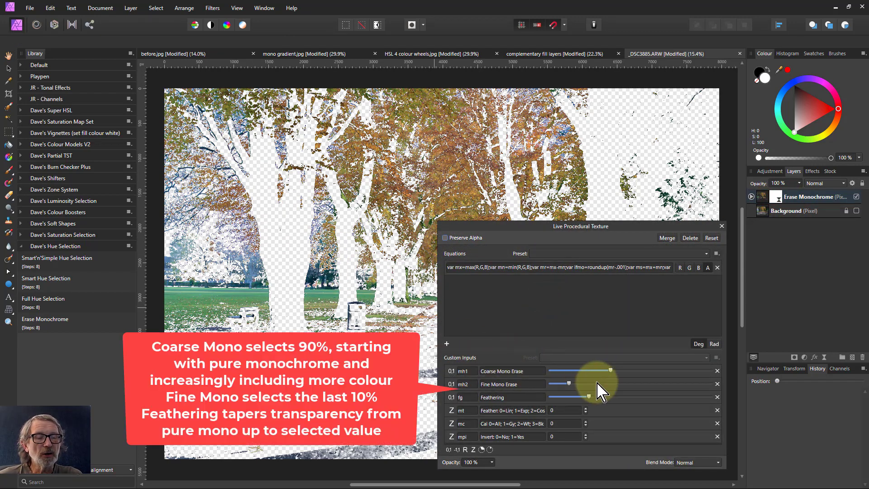
mouse_move(610, 370)
mouse_down()
mouse_move(566, 372)
mouse_move(599, 372)
mouse_move(586, 372)
mouse_up()
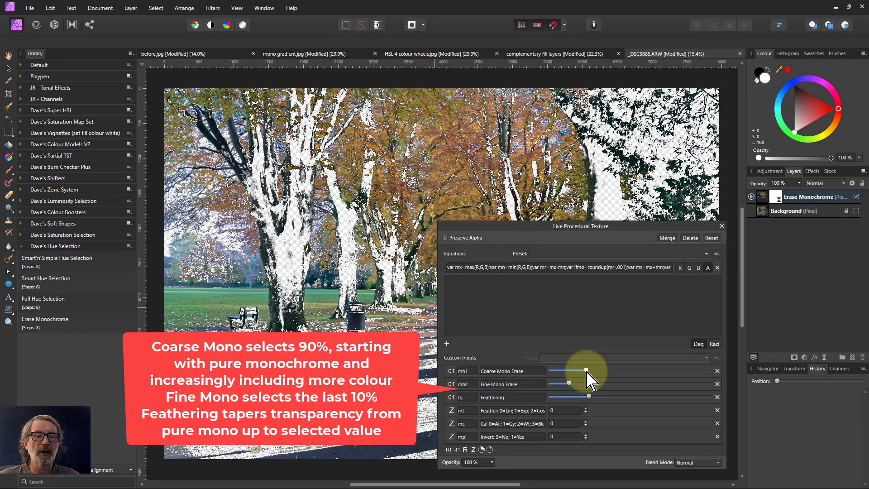
drag(586, 372, 587, 372)
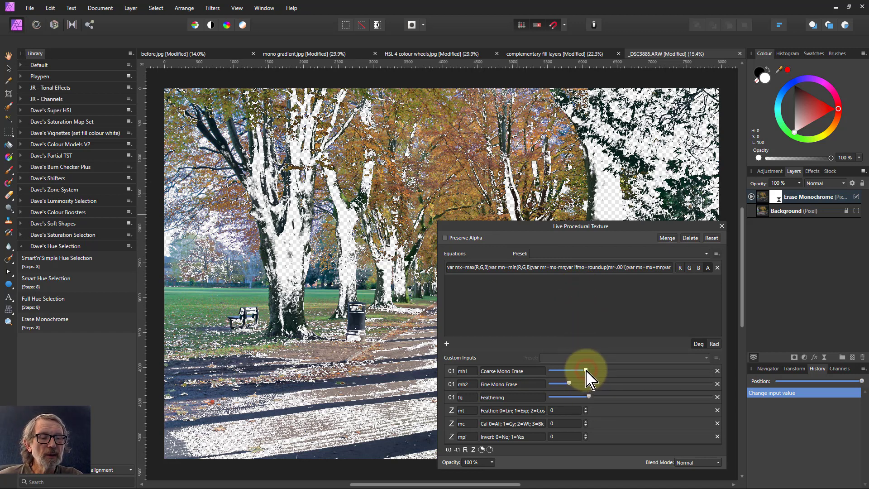
drag(587, 369, 543, 383)
click(581, 374)
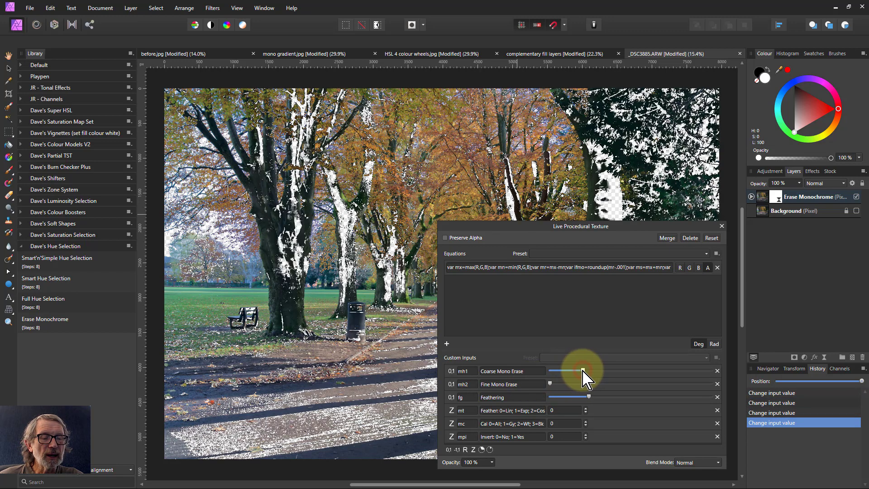
mouse_move(551, 383)
mouse_down()
mouse_move(629, 384)
mouse_move(612, 370)
mouse_move(630, 370)
mouse_move(565, 372)
mouse_move(577, 372)
mouse_up()
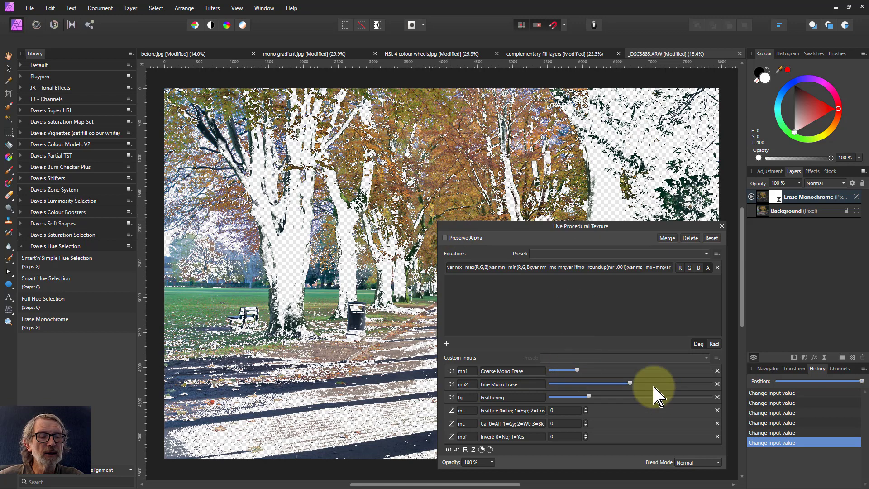
mouse_move(630, 384)
mouse_down()
mouse_move(598, 384)
mouse_move(693, 383)
mouse_up()
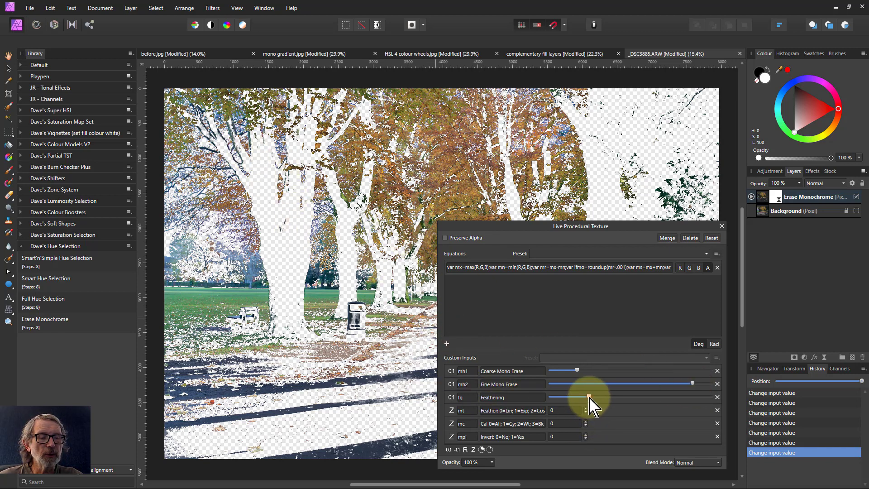
Set the feather algorithm to 1 (Exp) and raise Feathering to slightly above half of its range.
mouse_move(589, 397)
mouse_down()
mouse_move(609, 396)
mouse_move(594, 398)
mouse_up()
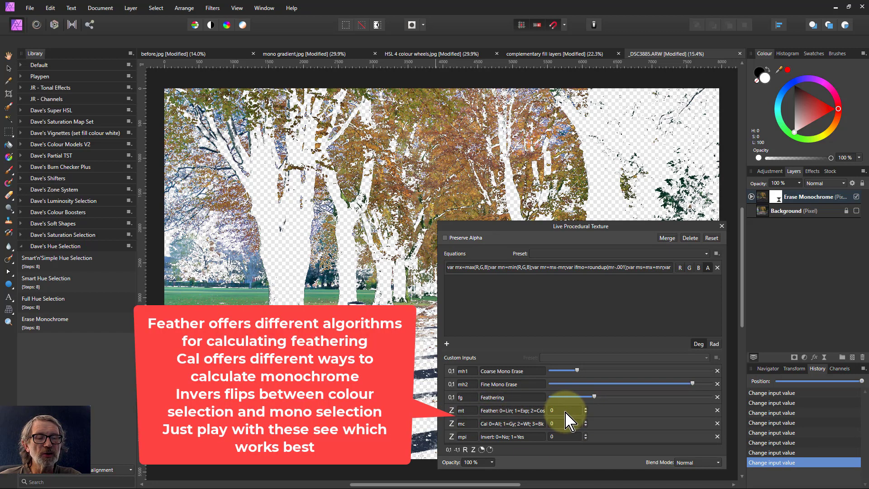
scroll(566, 413, up, 1)
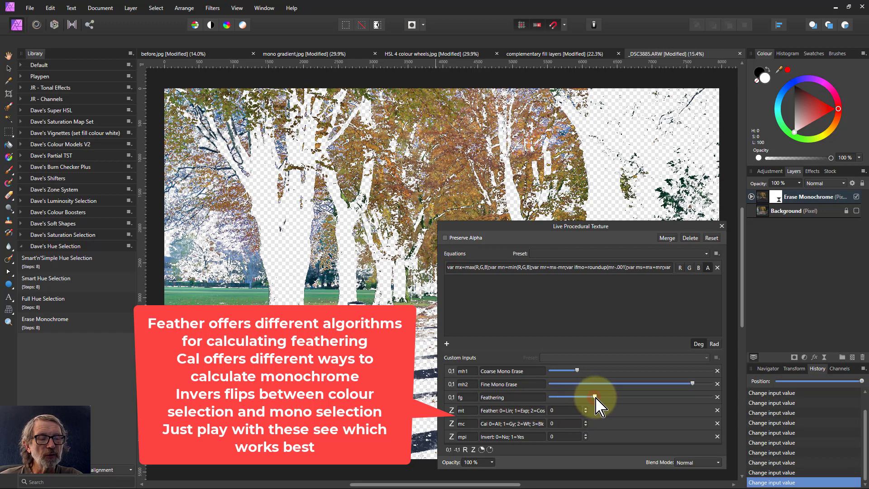
drag(595, 397, 676, 399)
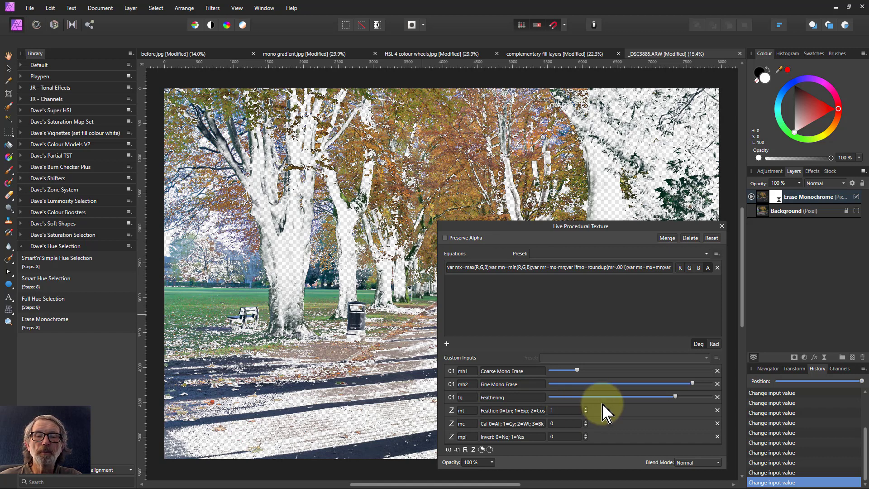
drag(677, 397, 636, 395)
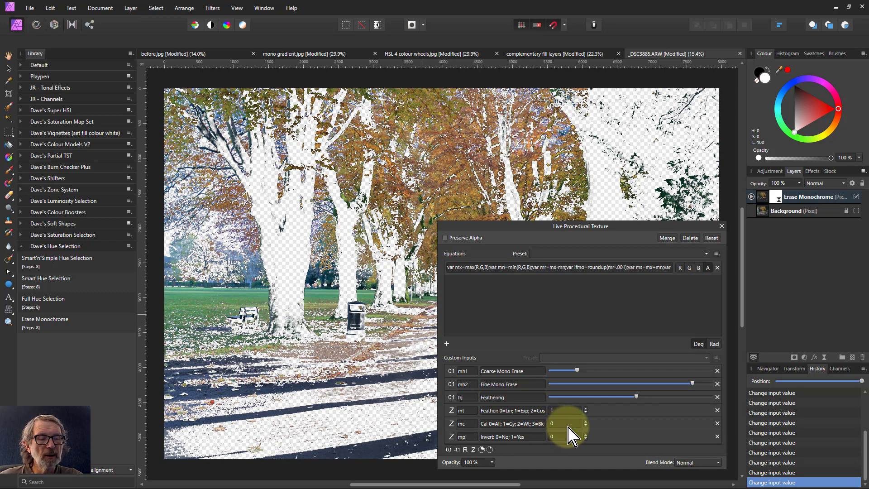
Try monochrome calculation modes 1 and 2 and the inverted selection, setting both Cal and Invert back to 0.
scroll(568, 427, up, 1)
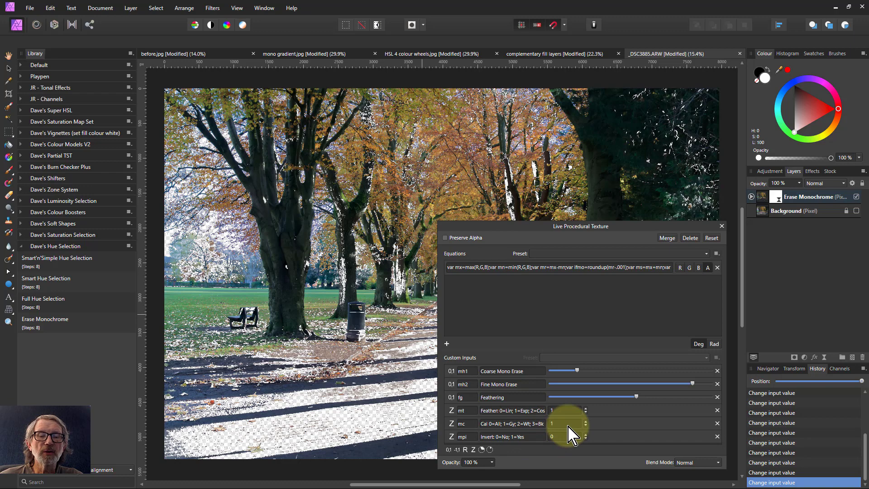
scroll(568, 427, up, 1)
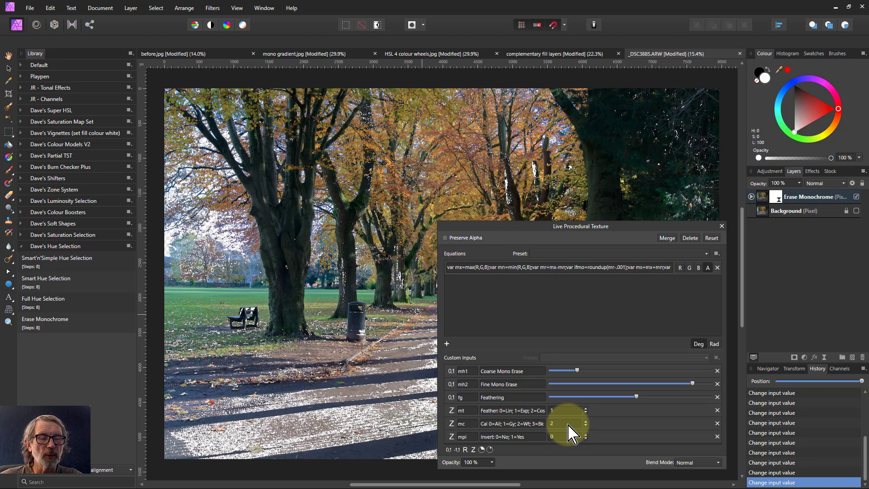
scroll(572, 433, down, 1)
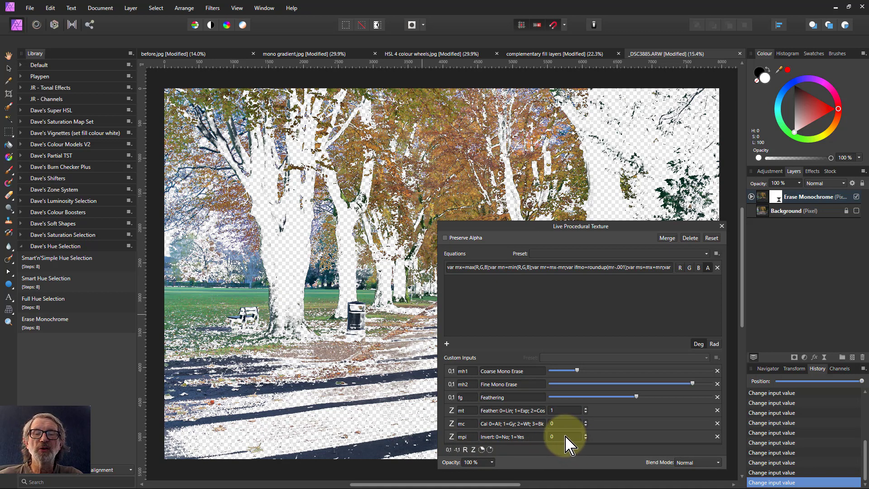
key(Return)
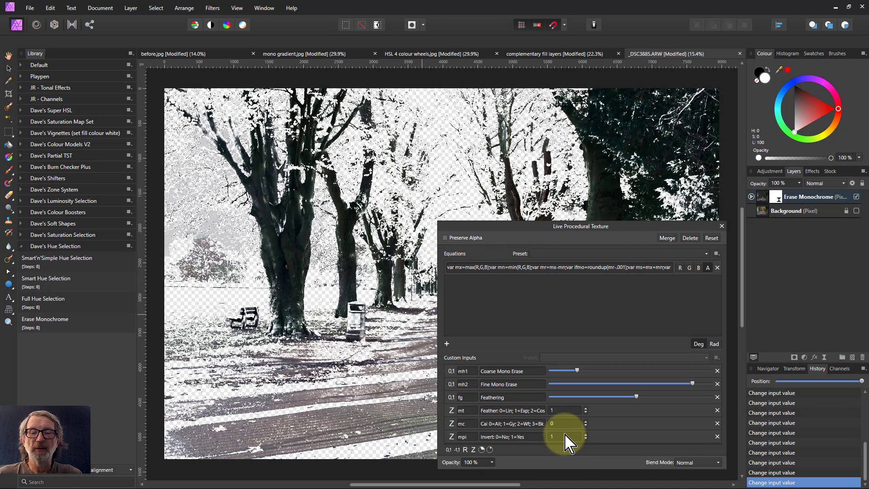
key(Return)
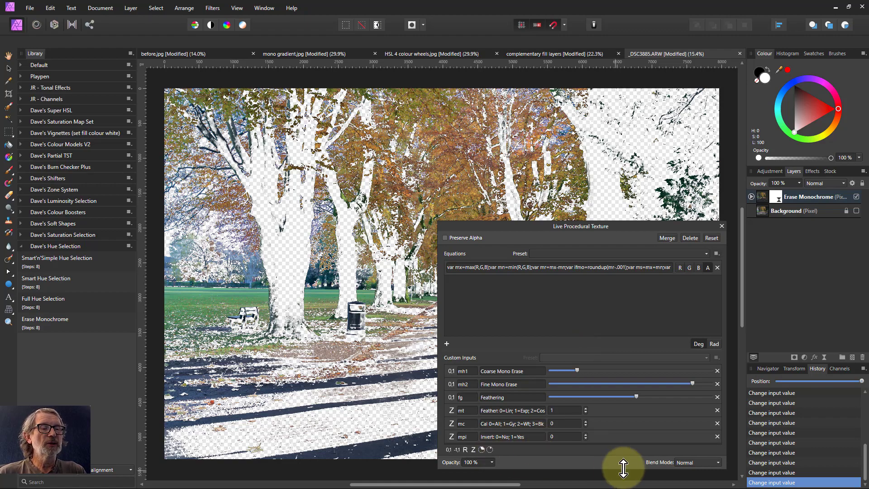
Close the texture settings, add a Curves adjustment to the Erase Monochrome layer, and raise the red channel's midtones.
click(721, 225)
click(770, 198)
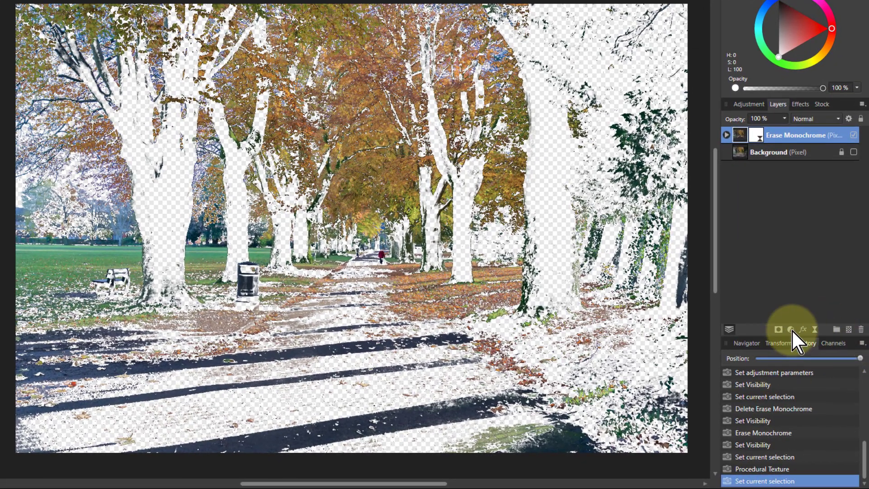
click(791, 329)
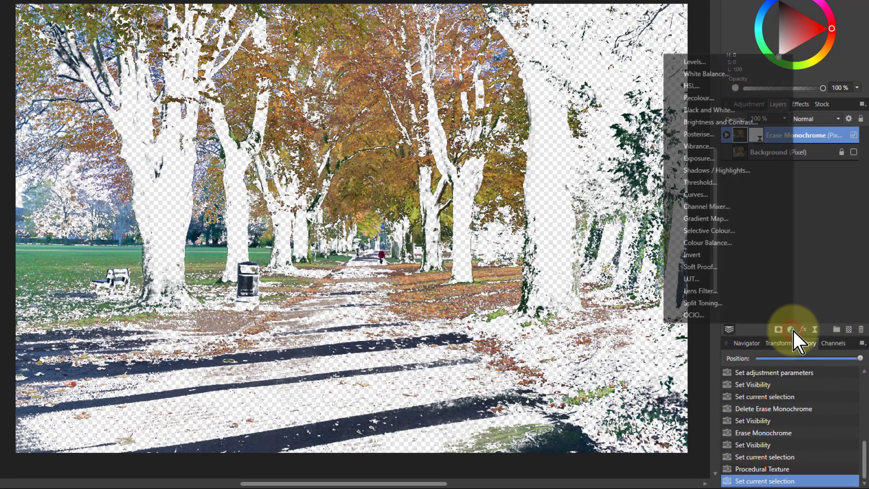
click(704, 195)
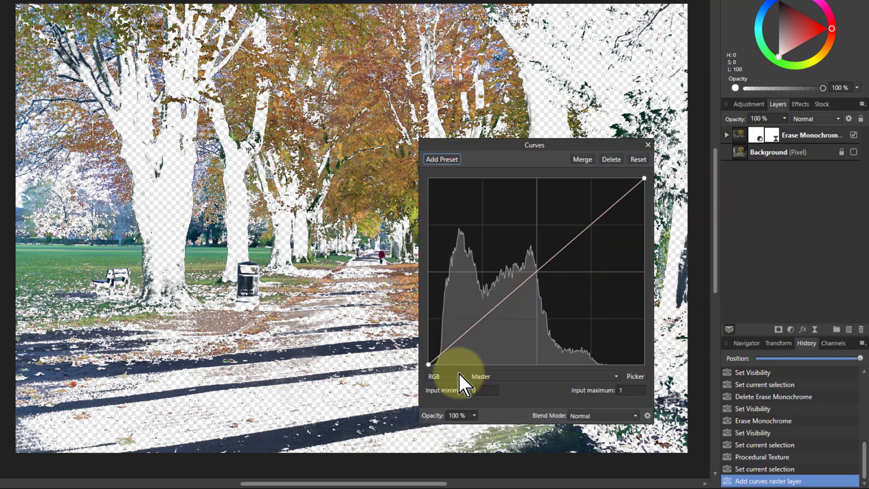
click(488, 378)
click(516, 400)
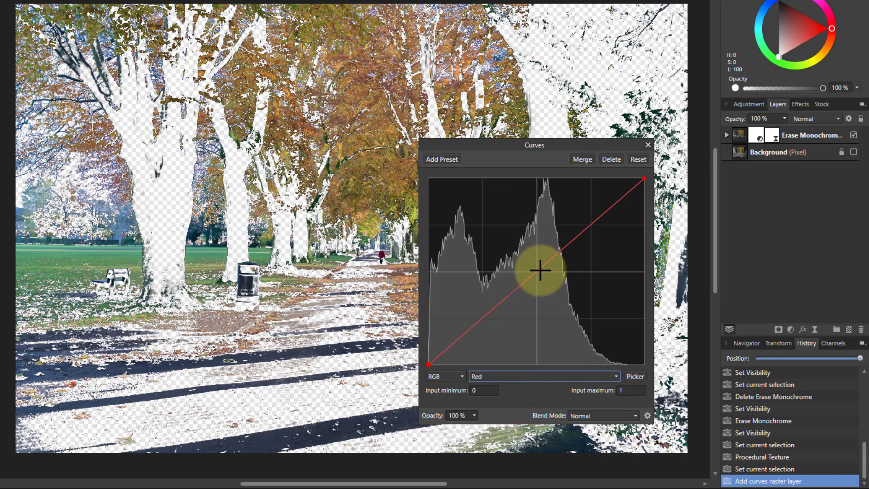
drag(541, 270, 520, 257)
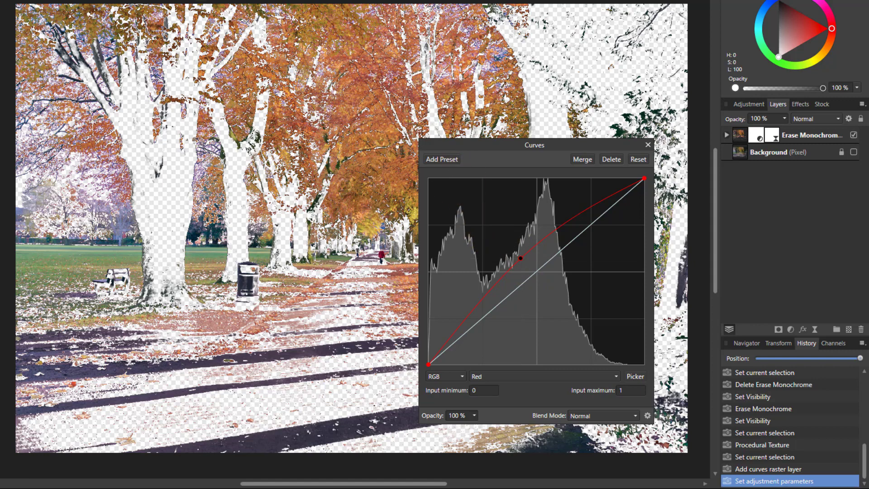
Lower the green channel's midtones slightly in the Curves adjustment.
click(517, 377)
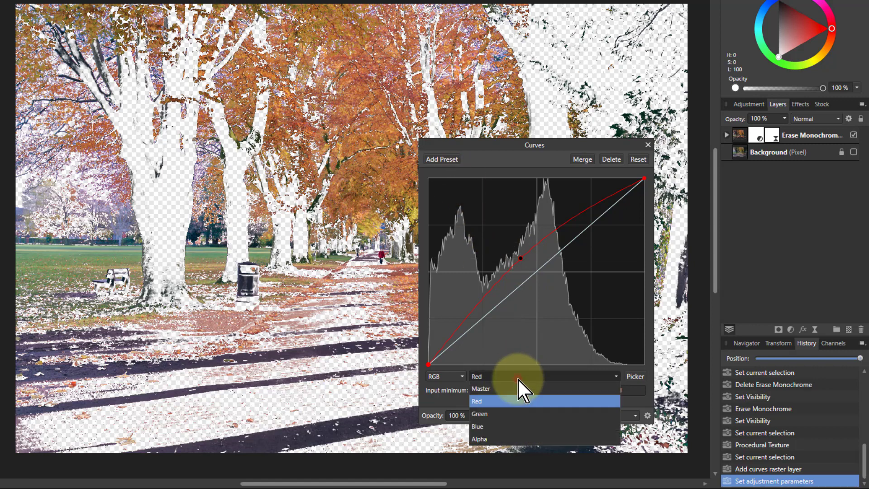
click(500, 414)
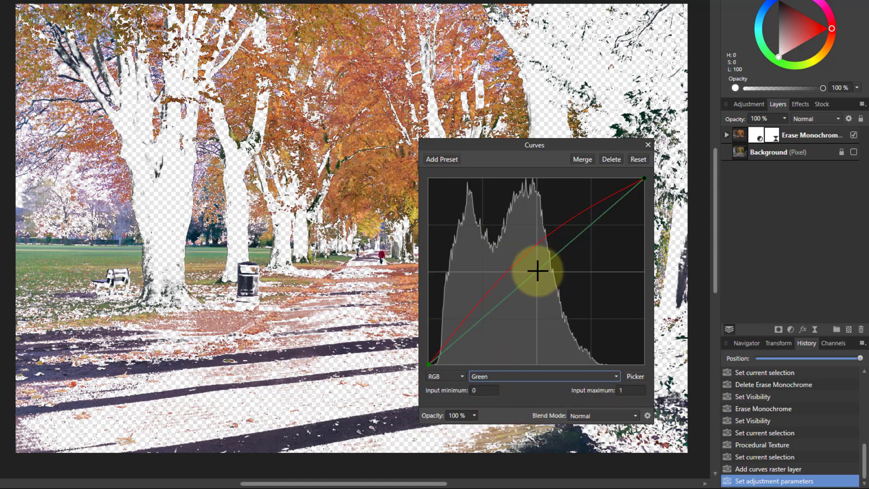
mouse_move(537, 270)
mouse_down()
mouse_move(559, 284)
mouse_move(538, 262)
mouse_move(547, 276)
mouse_up()
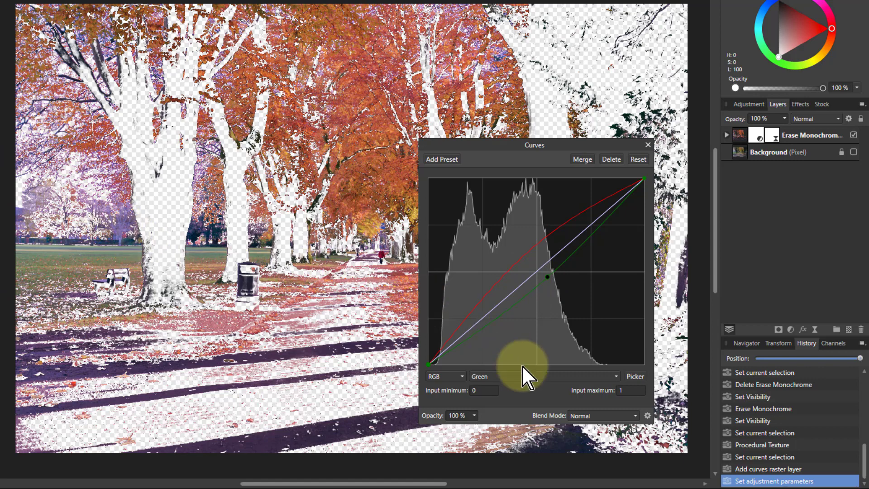
Try raising the blue channel's midtones in the Curves adjustment, and pull them clearly below the diagonal to warm the leaves.
click(529, 377)
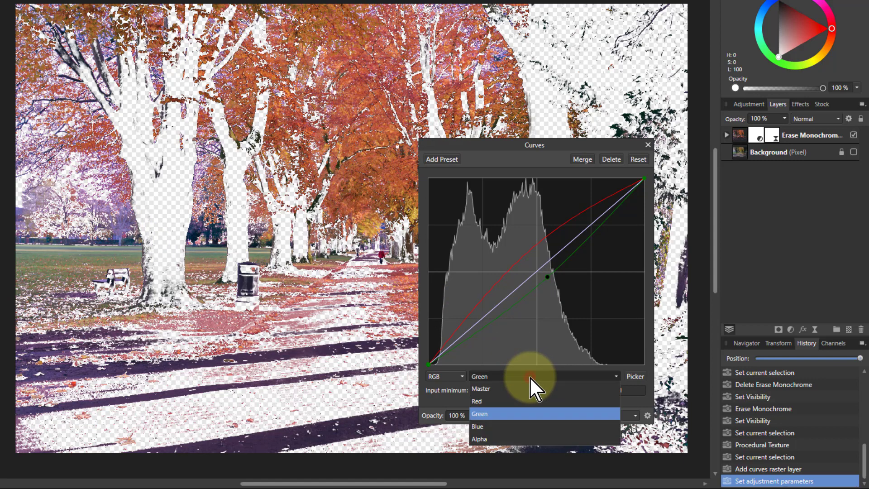
click(498, 427)
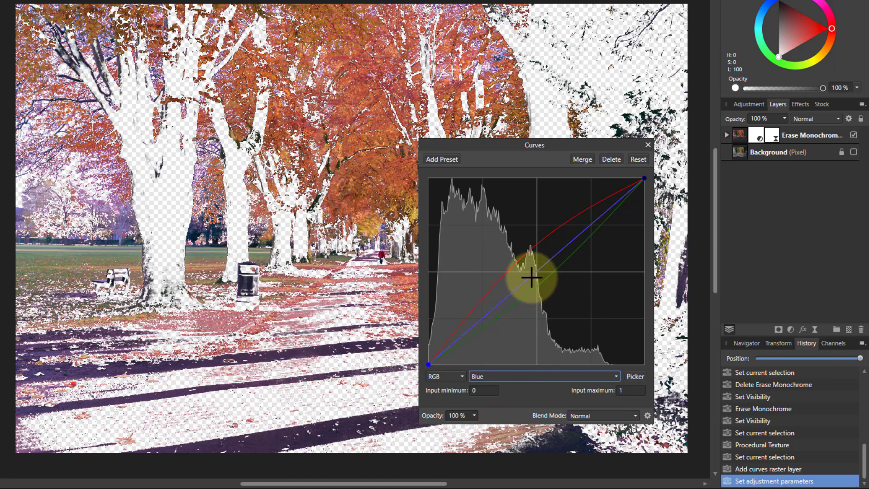
drag(531, 277, 523, 263)
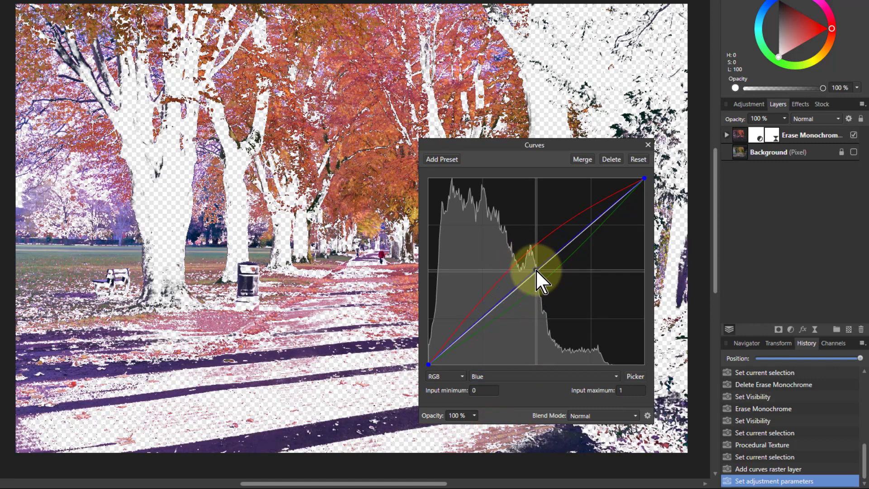
drag(535, 269, 561, 287)
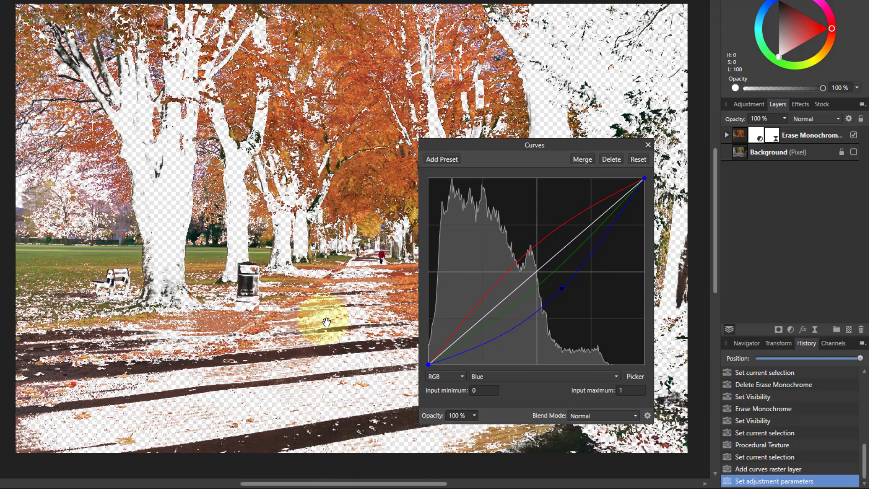
In the live procedural texture, raise Coarse Mono Erase to a little under half, reduce Fine Mono Erase to about 70 percent, and close the settings.
click(775, 144)
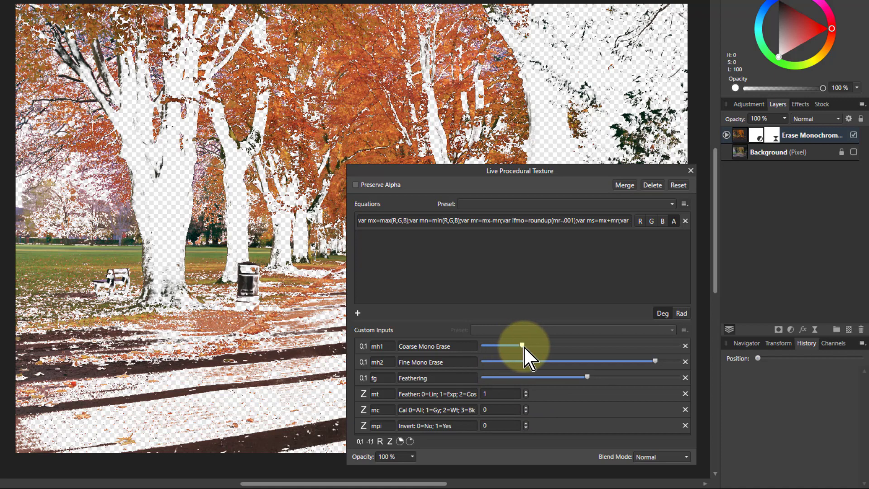
mouse_move(527, 345)
mouse_down()
mouse_move(559, 344)
mouse_move(533, 344)
mouse_up()
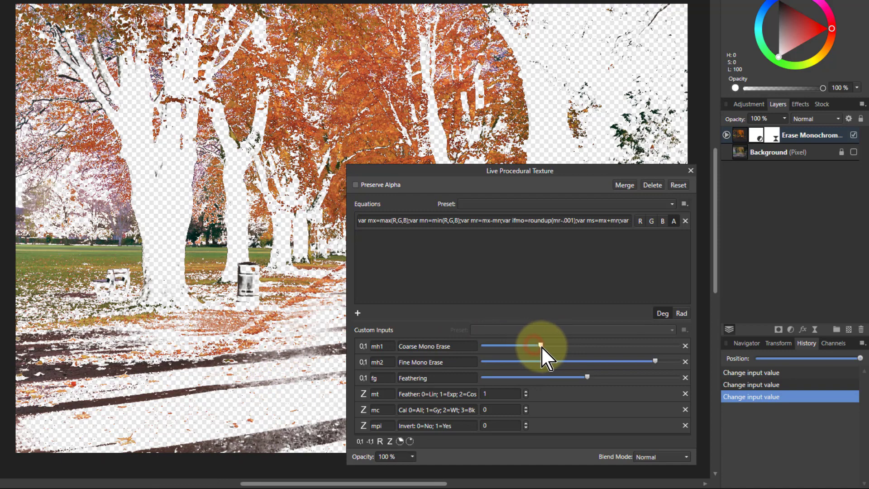
mouse_move(545, 347)
mouse_down()
mouse_move(581, 346)
mouse_move(565, 342)
mouse_up()
mouse_move(655, 361)
mouse_down()
mouse_move(565, 361)
mouse_move(620, 361)
mouse_up()
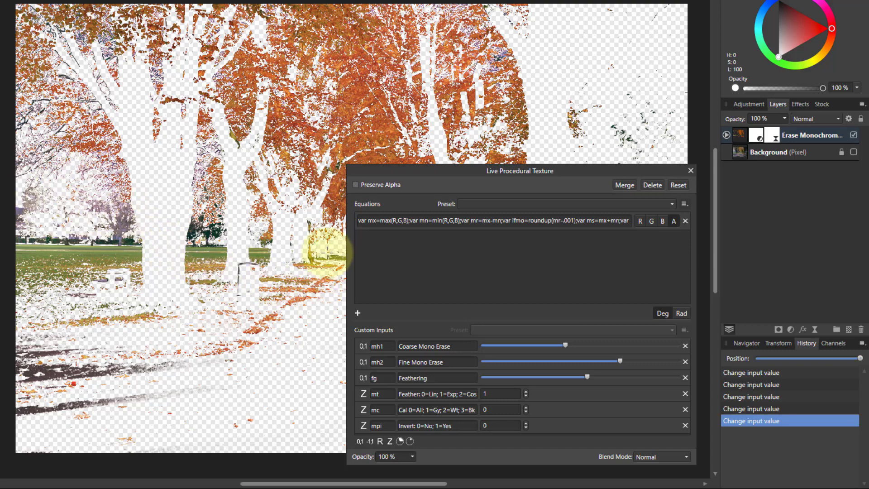
click(690, 171)
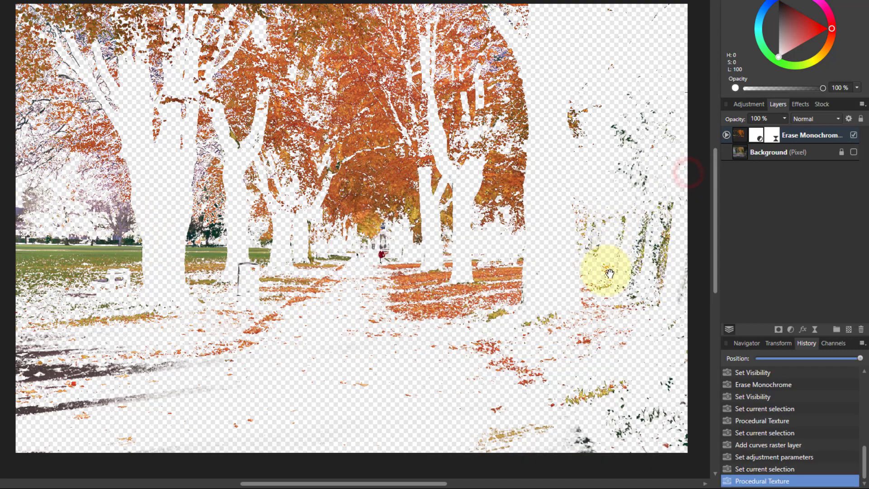
Show the Background layer again and toggle the Erase Monochrome layer off and on to compare before and after.
click(853, 152)
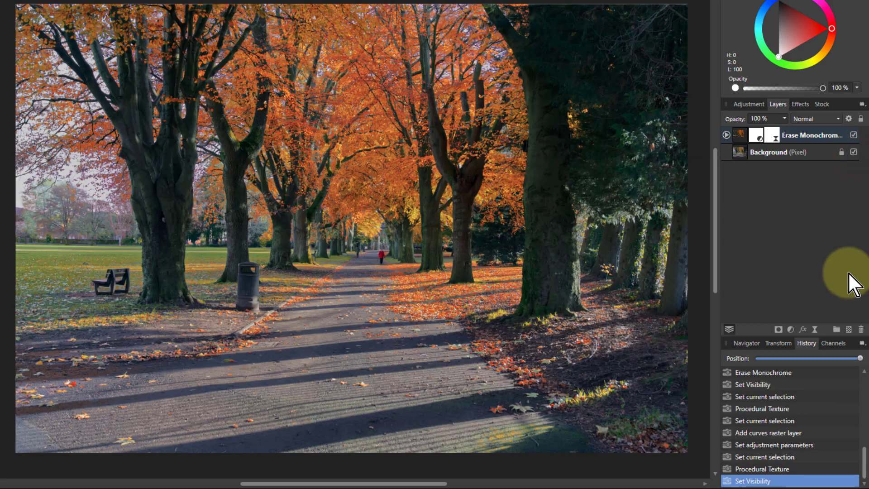
click(853, 135)
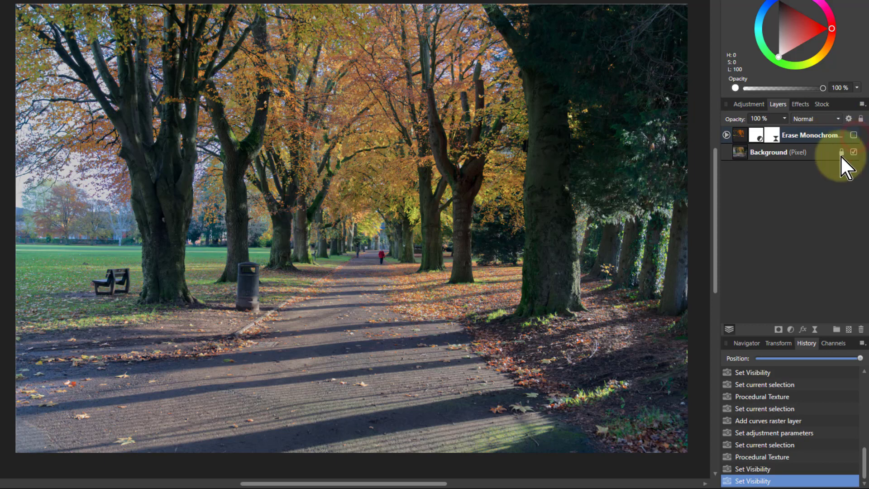
click(853, 135)
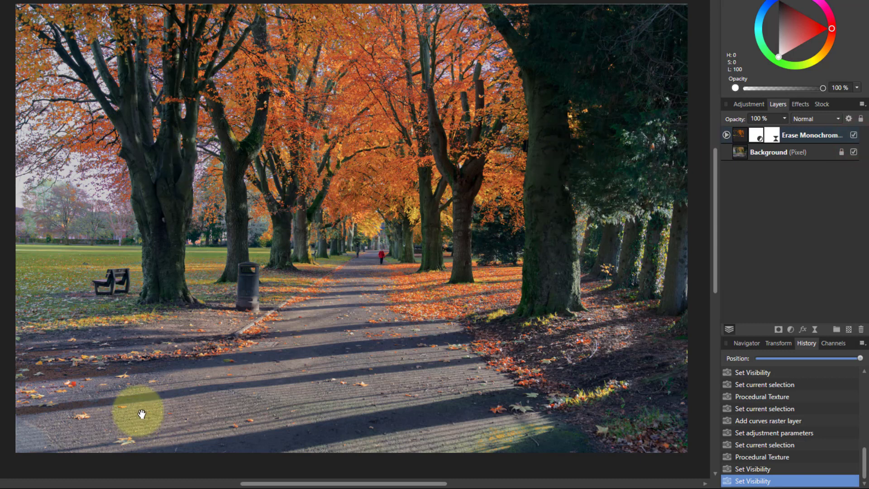